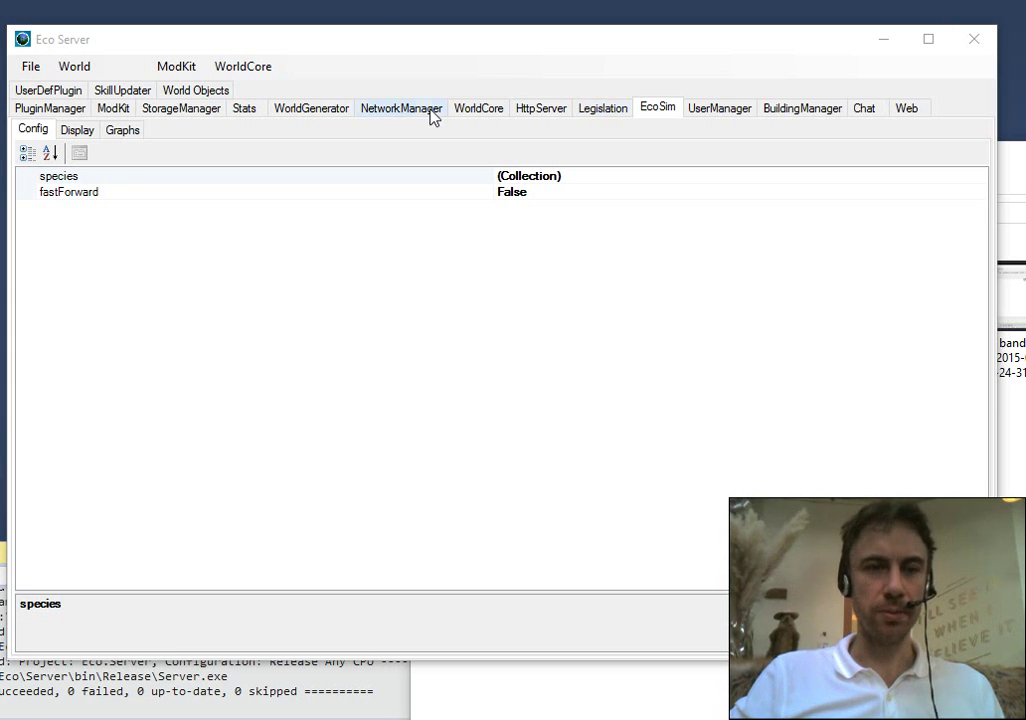
# Step: Review the server's PluginManager, ModKit, StorageManager, Stats and WorldGenerator plugin pages
pyautogui.click(427, 60)
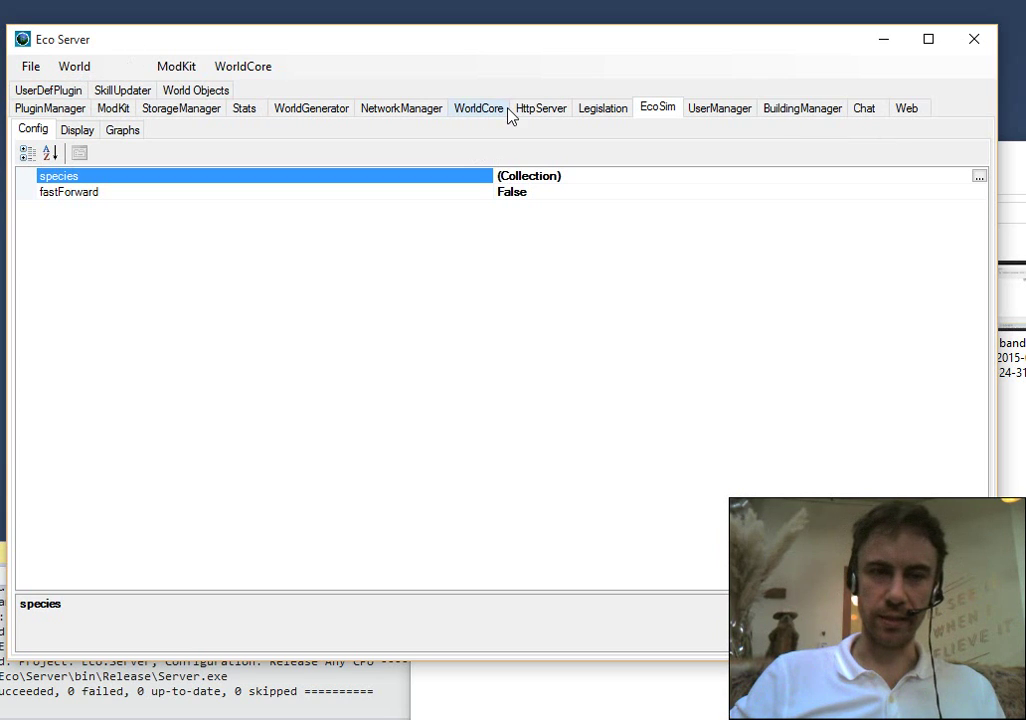
pyautogui.click(49, 112)
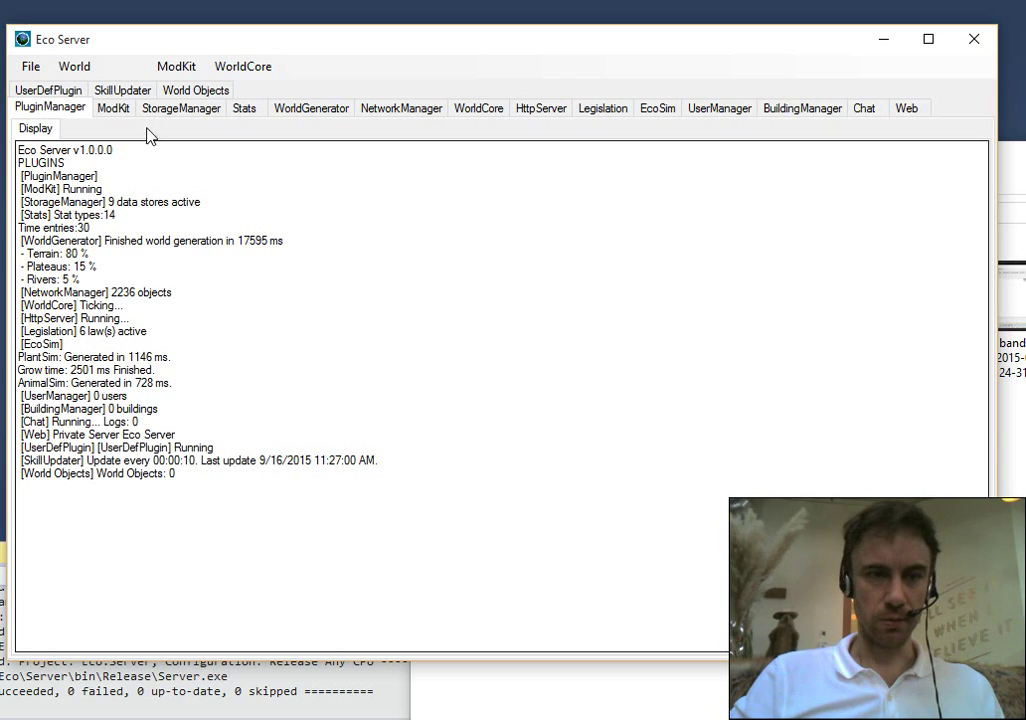
pyautogui.click(114, 108)
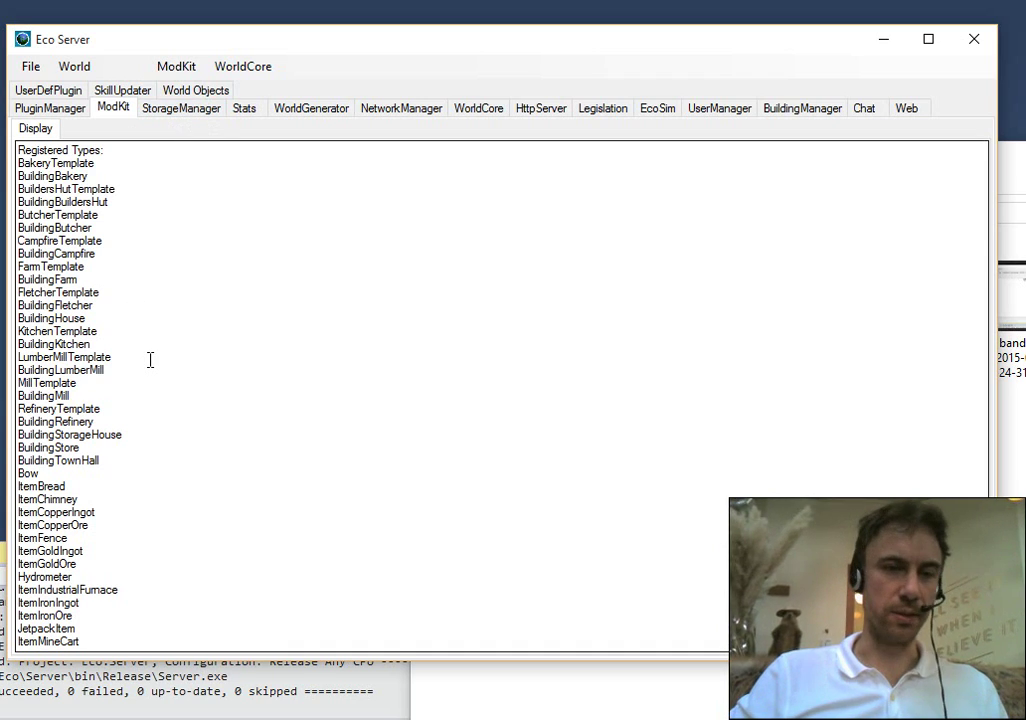
pyautogui.click(188, 109)
pyautogui.click(245, 110)
pyautogui.click(318, 112)
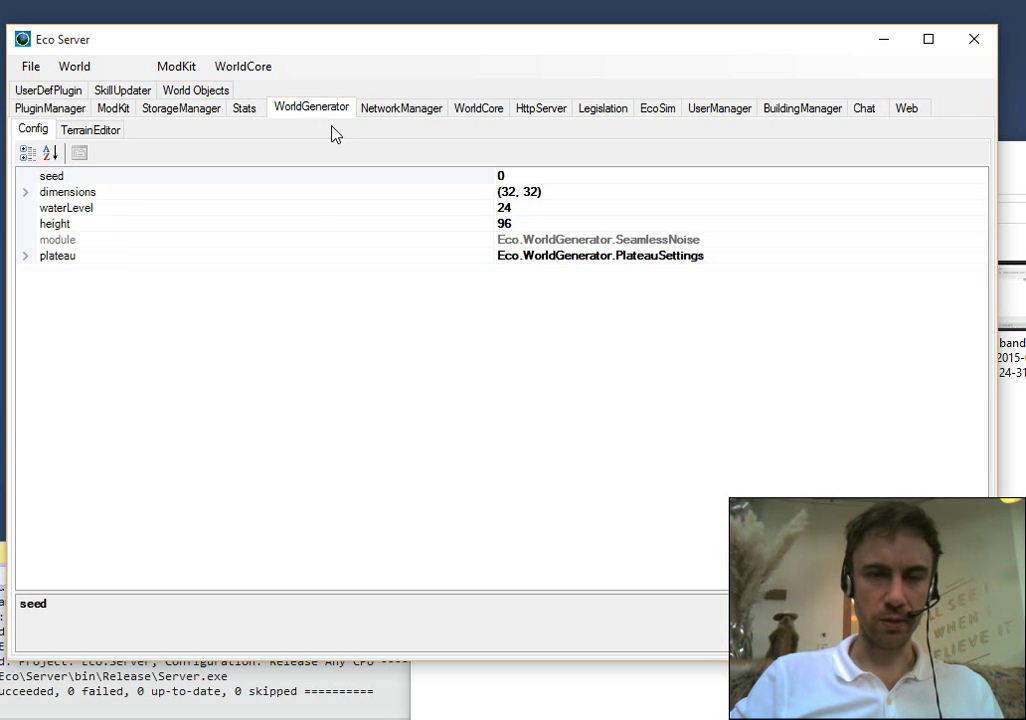
# Step: Open the EcoSim species collection for editing and enlarge its editor window to show more properties
pyautogui.click(659, 113)
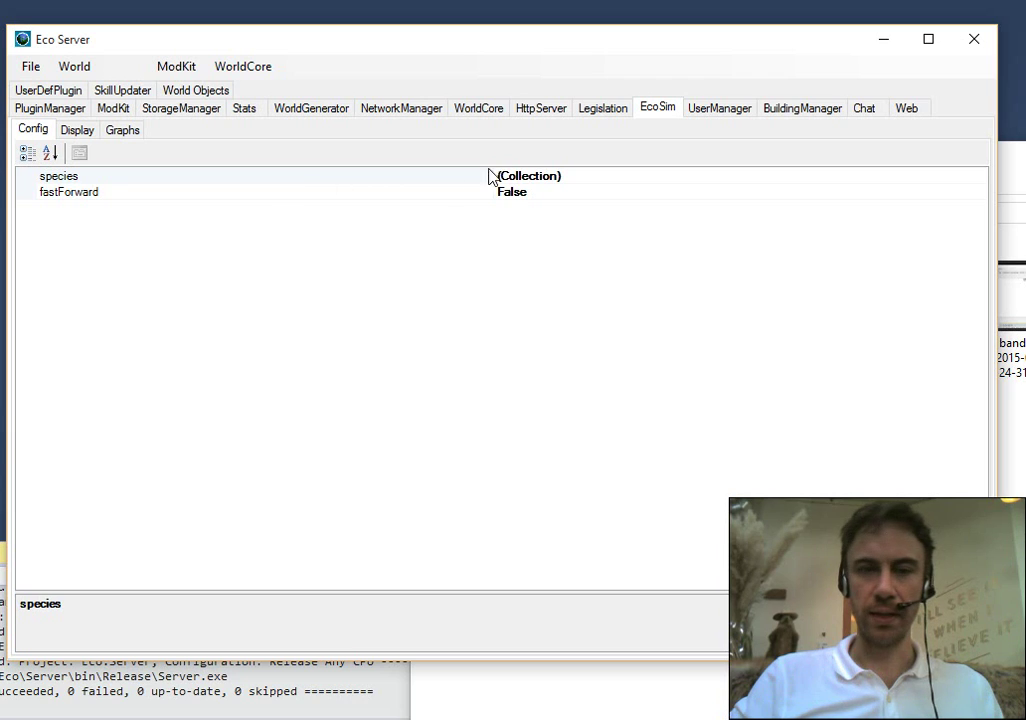
pyautogui.click(449, 184)
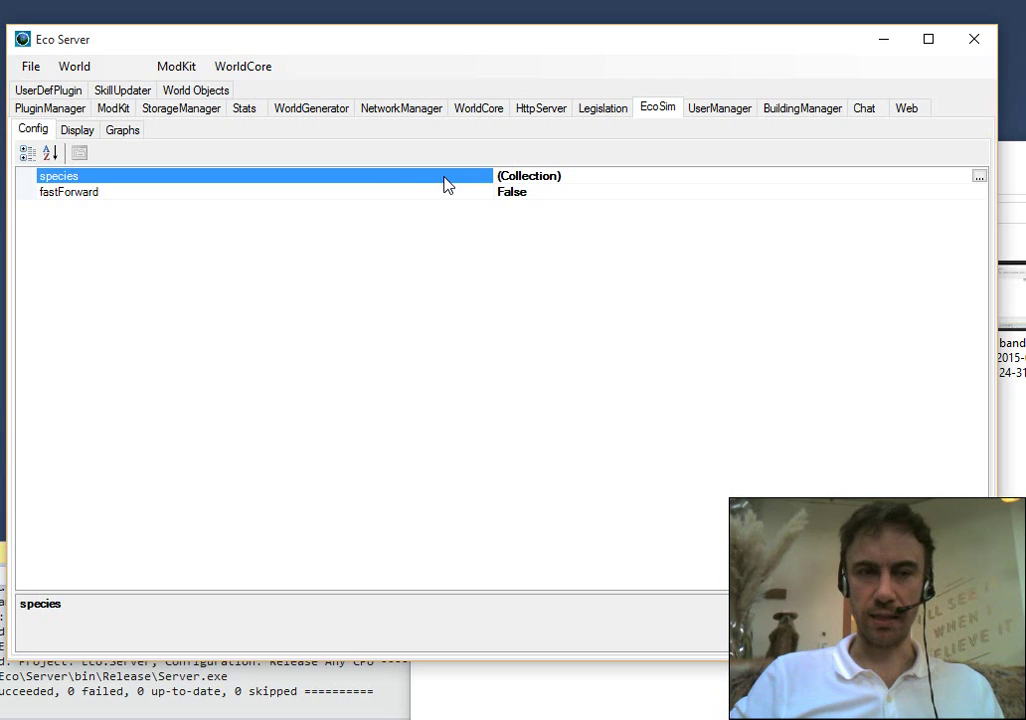
pyautogui.click(979, 177)
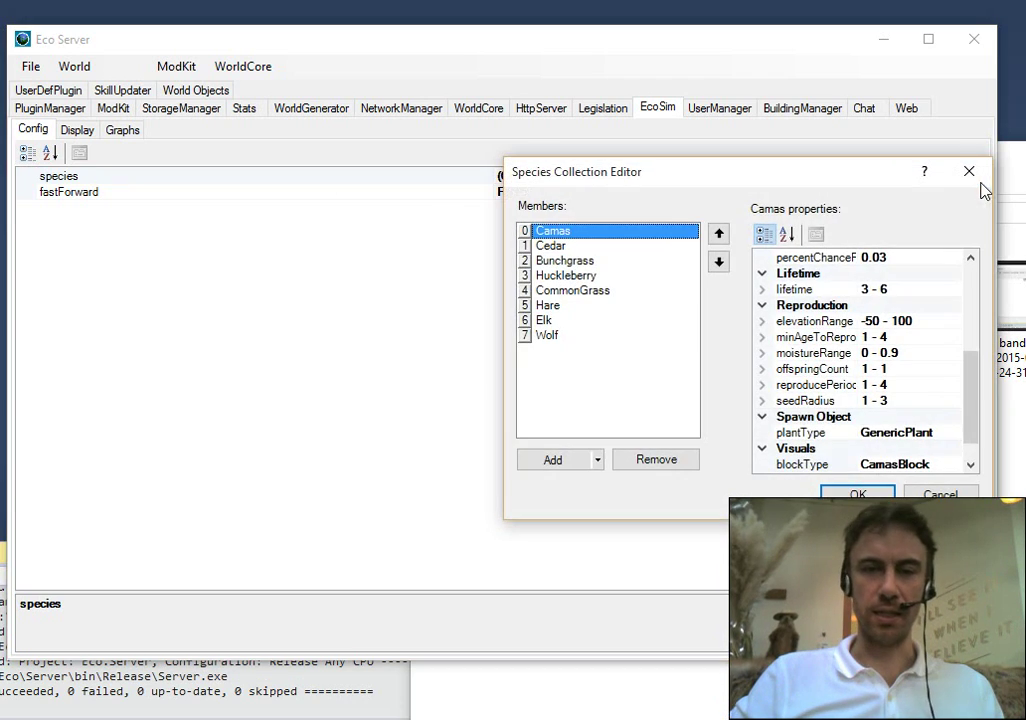
pyautogui.moveTo(829, 172); pyautogui.dragTo(415, 141)
pyautogui.moveTo(578, 477); pyautogui.dragTo(803, 656)
pyautogui.moveTo(622, 160); pyautogui.dragTo(750, 108)
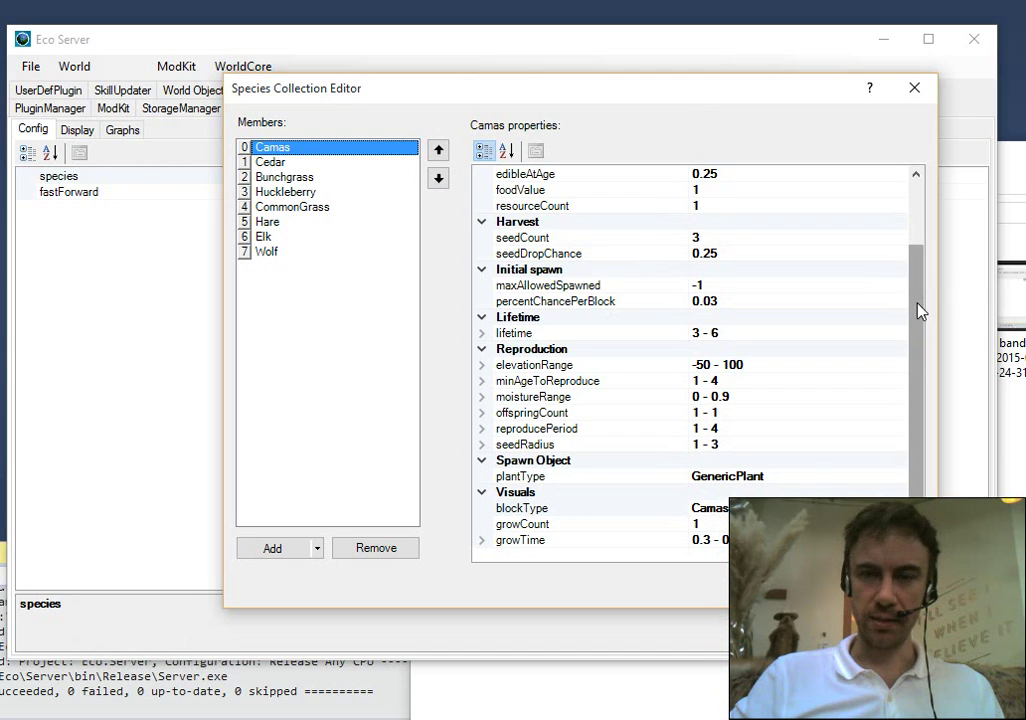
# Step: Look through the Camas species' properties, expanding the minAgeToReproduce range
pyautogui.moveTo(916, 311); pyautogui.dragTo(923, 199)
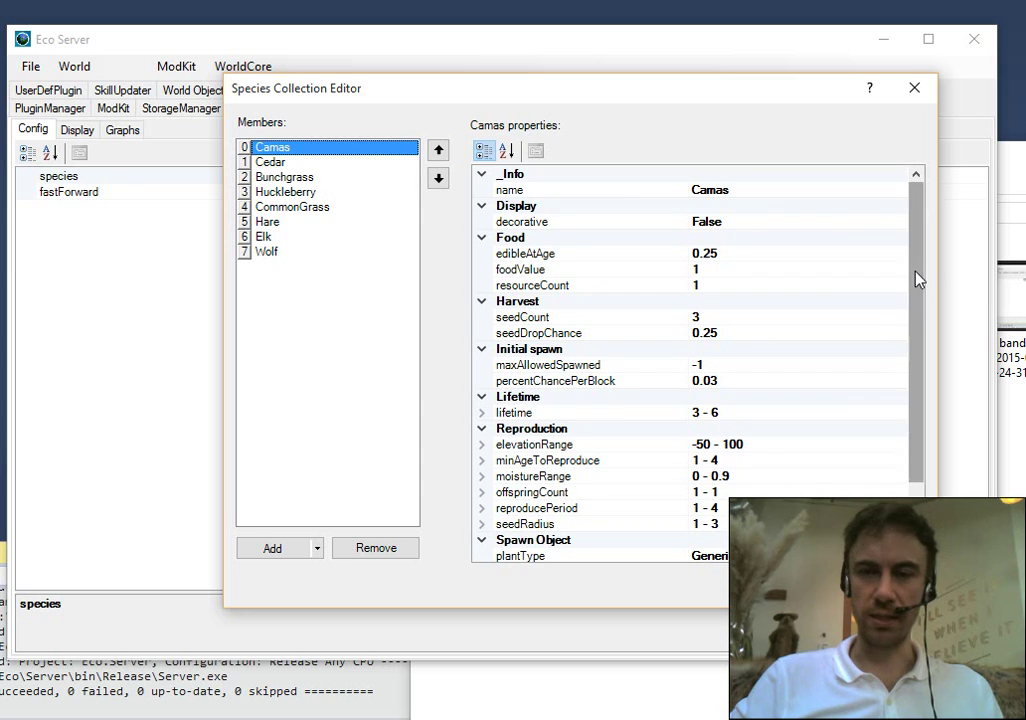
pyautogui.moveTo(916, 279); pyautogui.dragTo(893, 371)
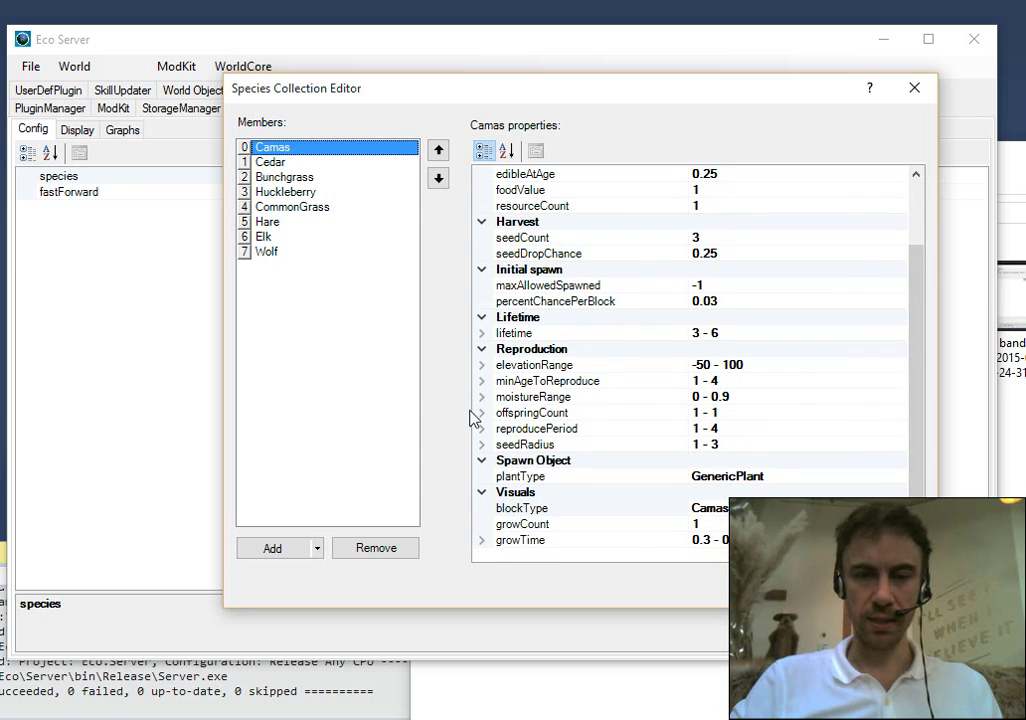
pyautogui.click(483, 382)
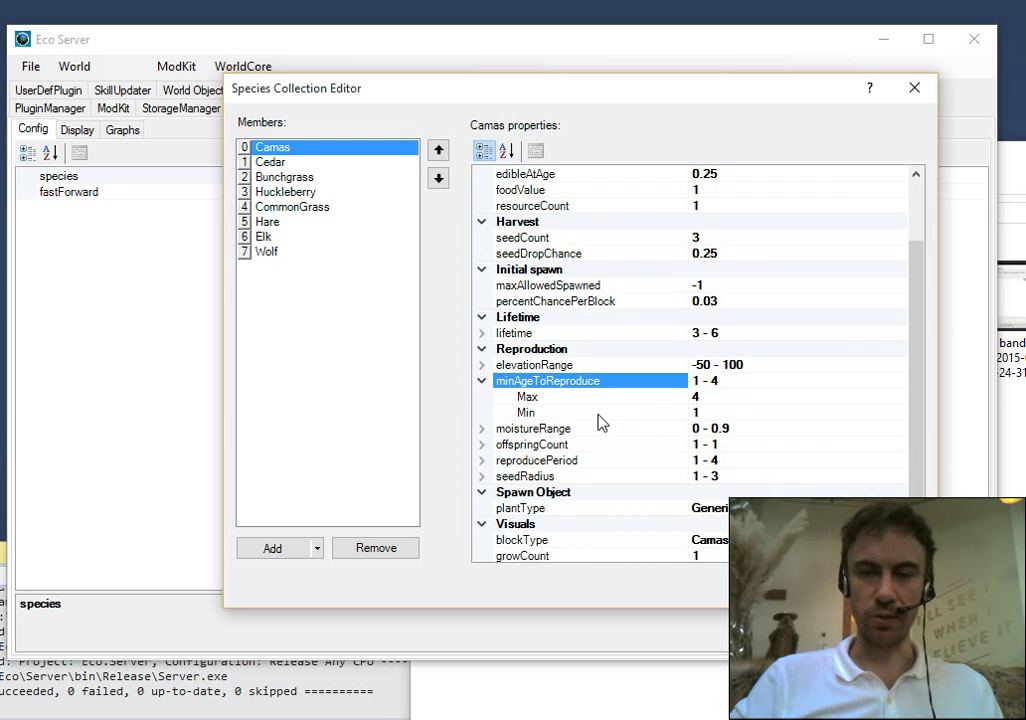
pyautogui.scroll(-1, 600, 425)
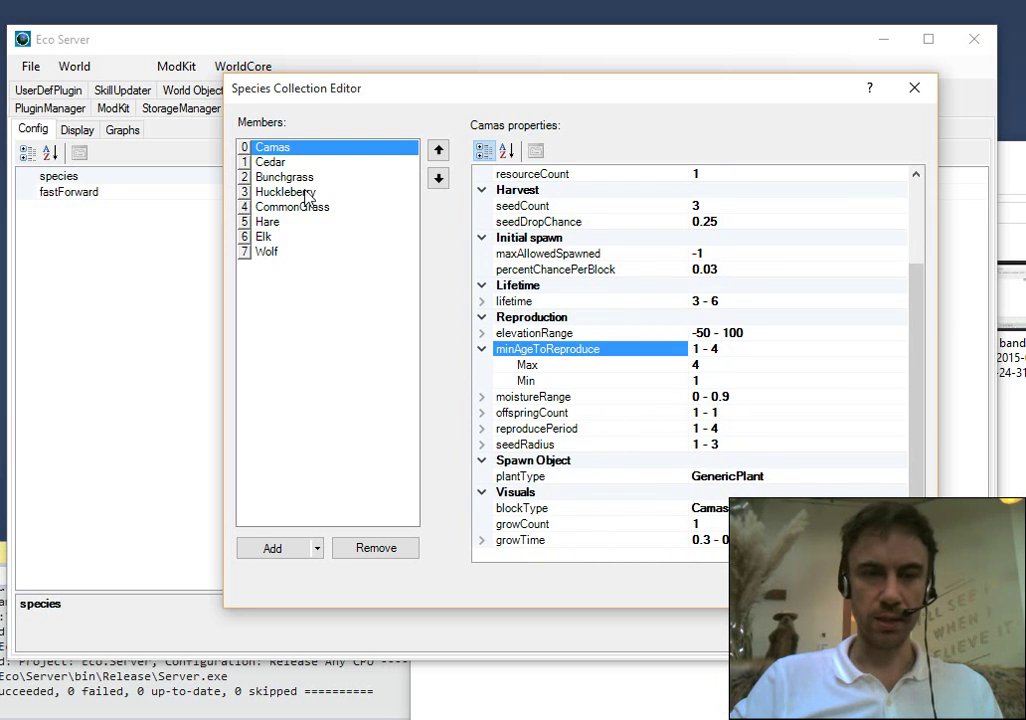
# Step: View the Cedar properties and add a new TreeSpecies member to the species collection
pyautogui.click(268, 162)
pyautogui.click(316, 548)
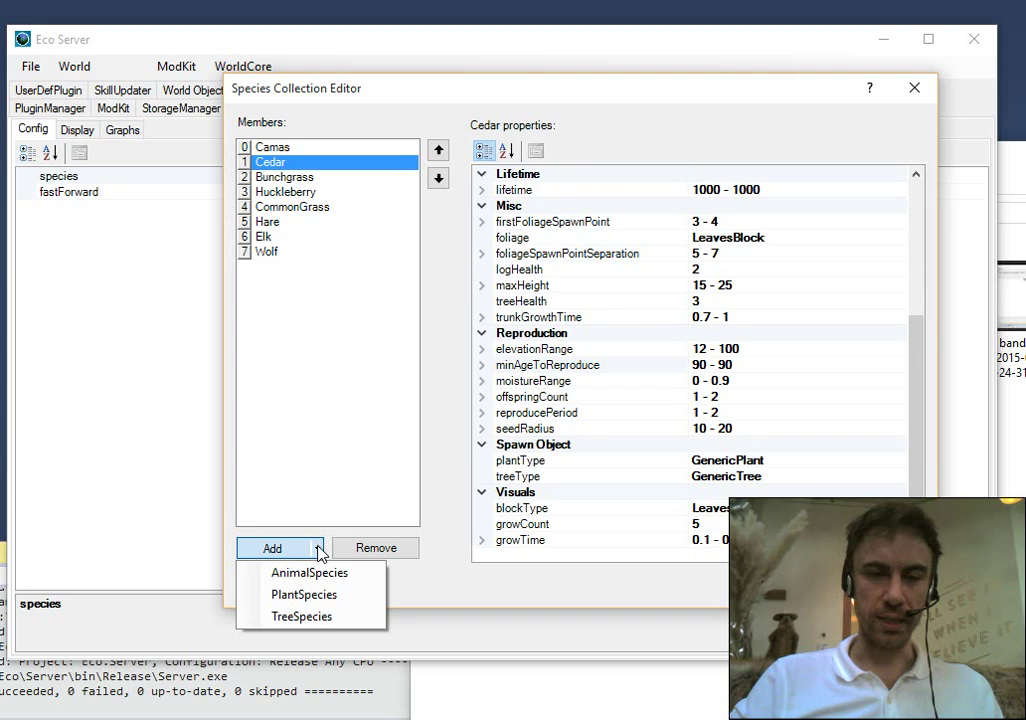
pyautogui.click(348, 624)
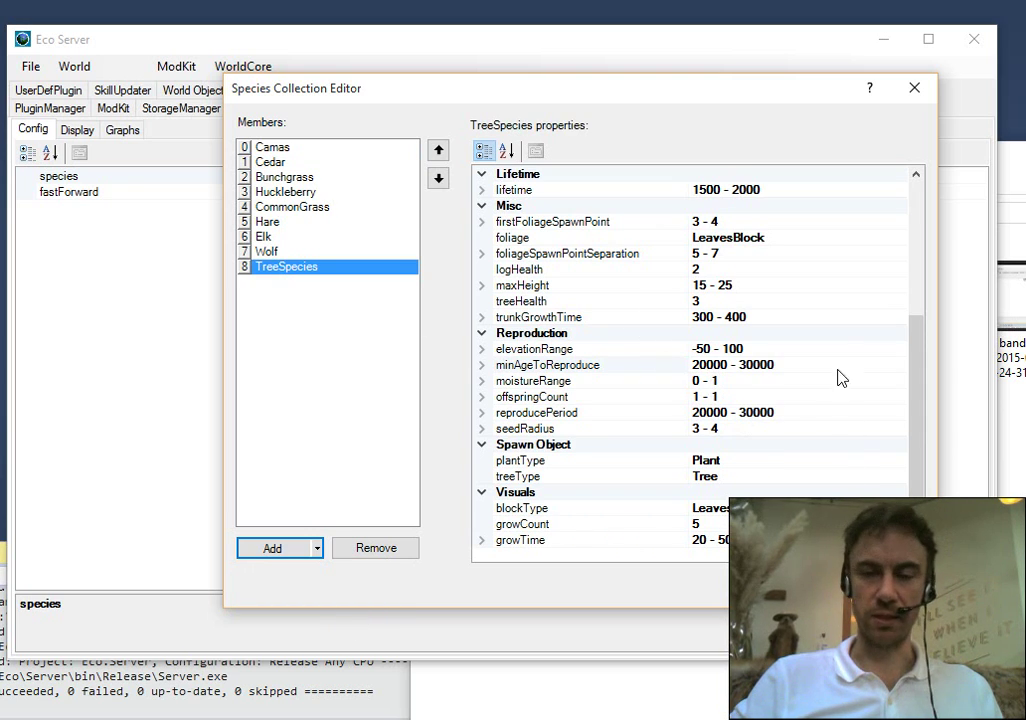
# Step: Examine the new tree species' properties and the block types available for its foliage
pyautogui.moveTo(913, 391); pyautogui.dragTo(889, 429)
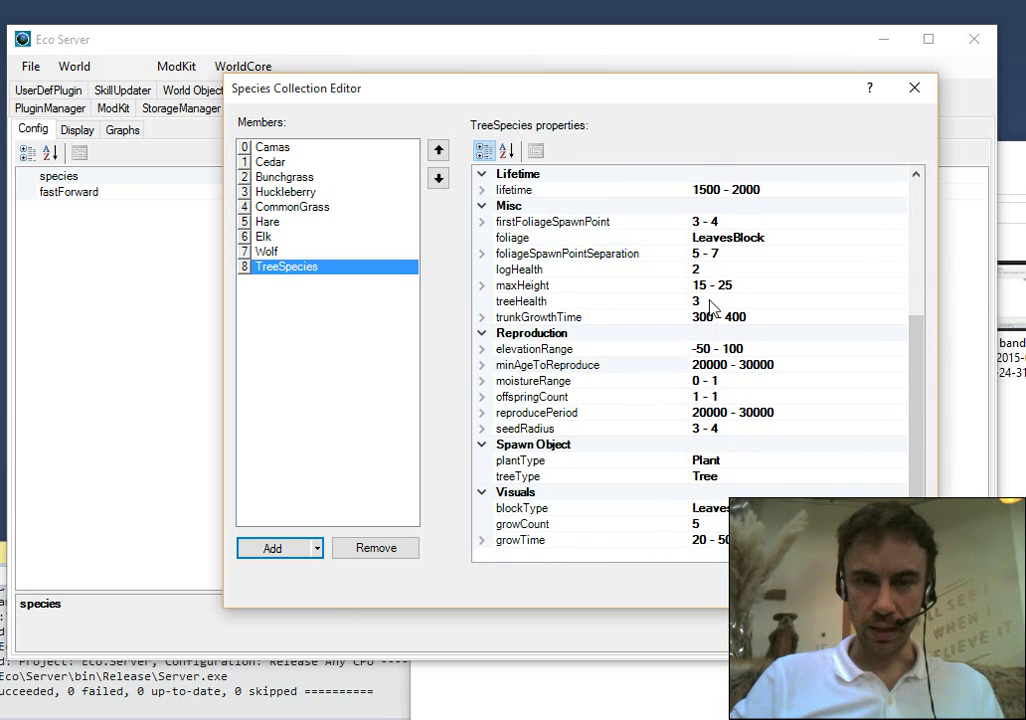
pyautogui.click(777, 239)
pyautogui.click(896, 240)
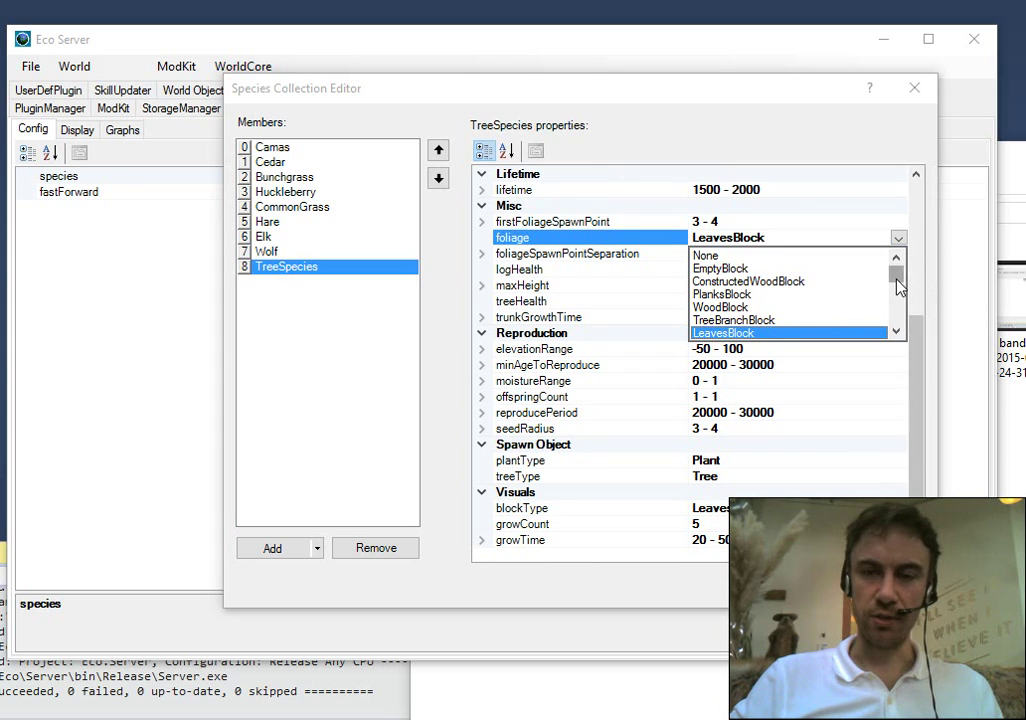
pyautogui.moveTo(896, 280)
pyautogui.mouseDown()
pyautogui.moveTo(888, 352)
pyautogui.moveTo(905, 268)
pyautogui.mouseUp()
pyautogui.click(899, 240)
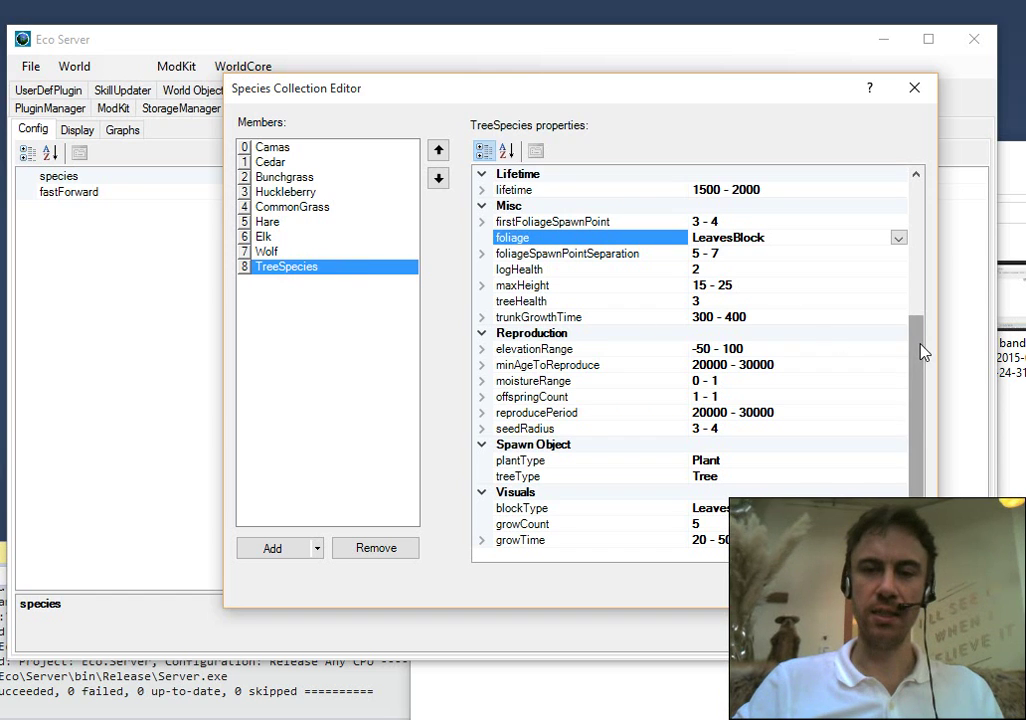
pyautogui.scroll(4, 909, 234)
pyautogui.moveTo(912, 259); pyautogui.dragTo(900, 430)
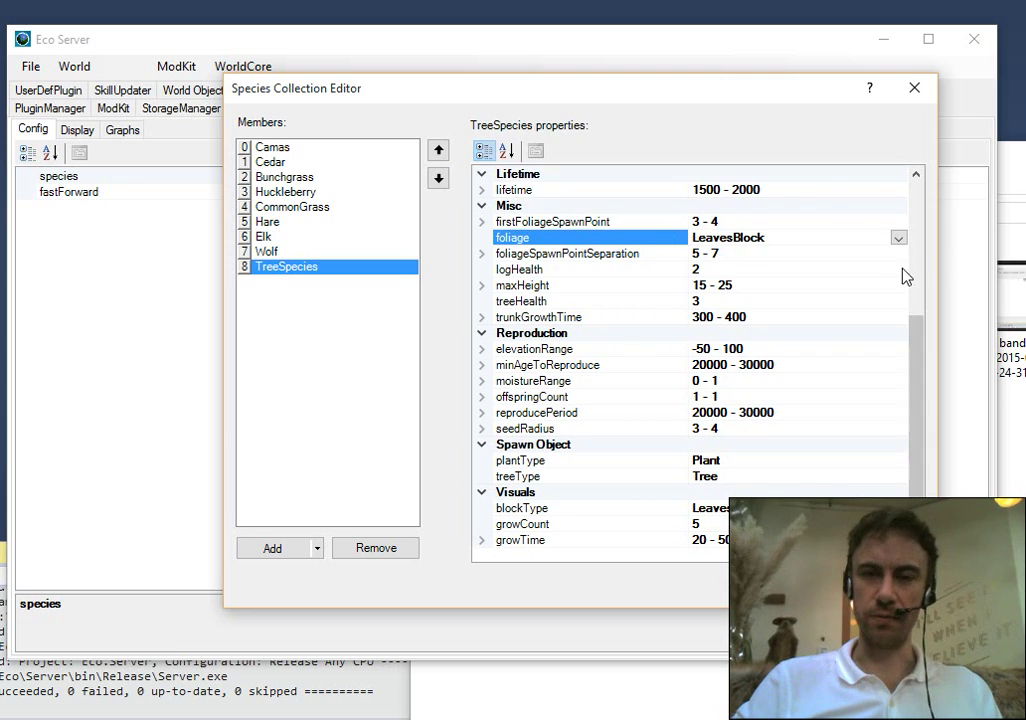
pyautogui.click(898, 239)
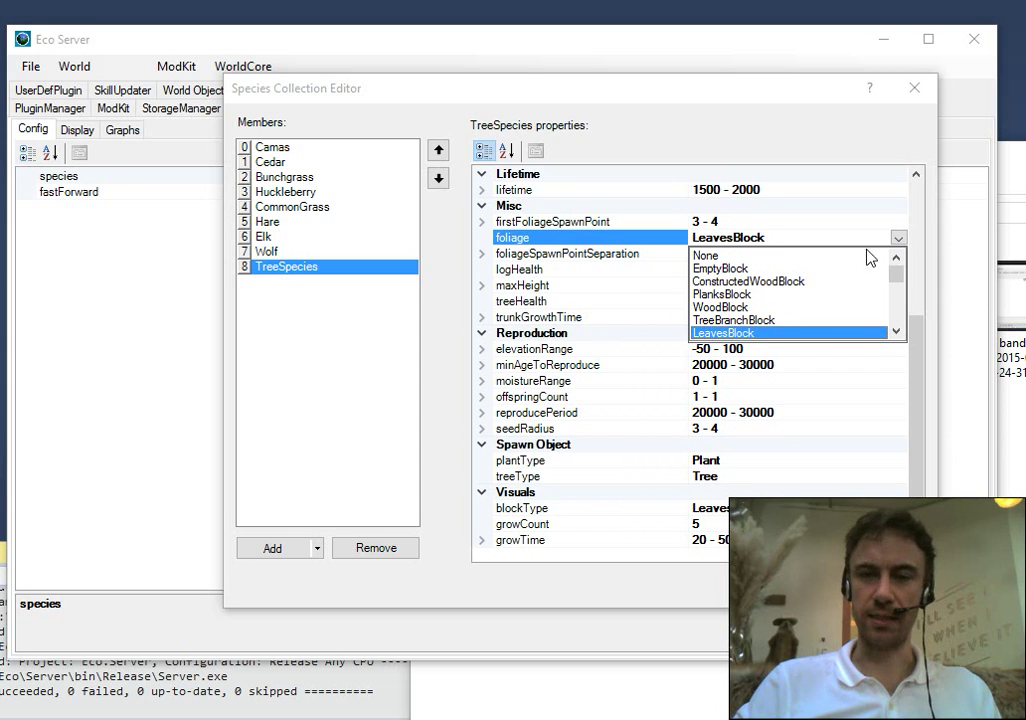
pyautogui.click(899, 238)
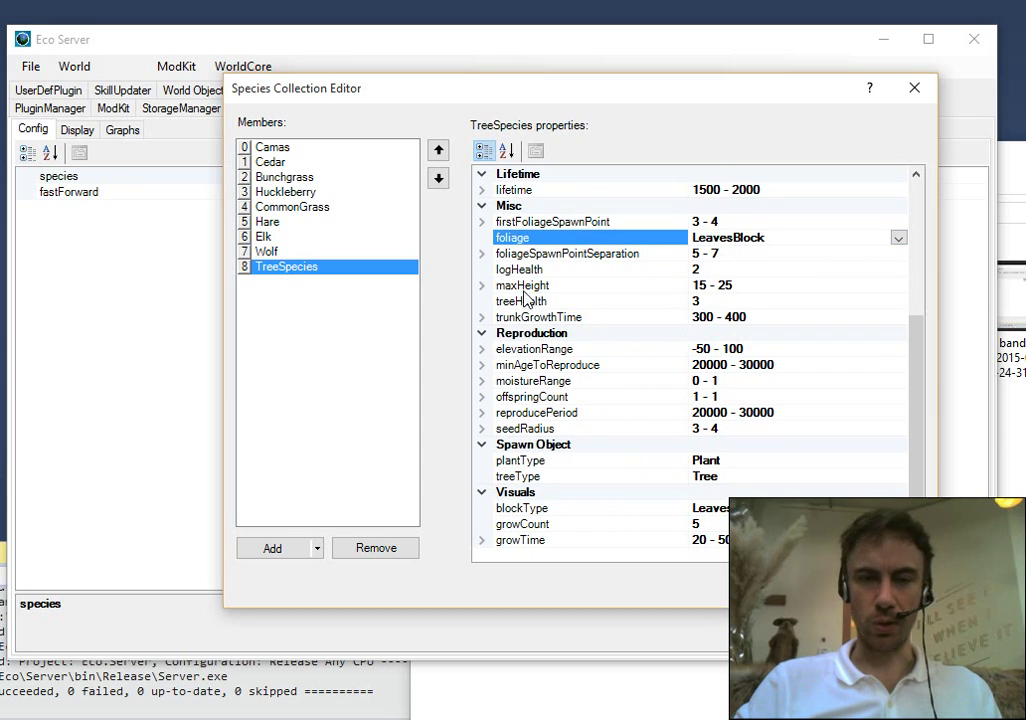
# Step: Inspect the new tree species' trunkGrowthTime range and its reproduction, spawn, foliage and lifetime properties, and dismiss the species editor without saving
pyautogui.click(494, 319)
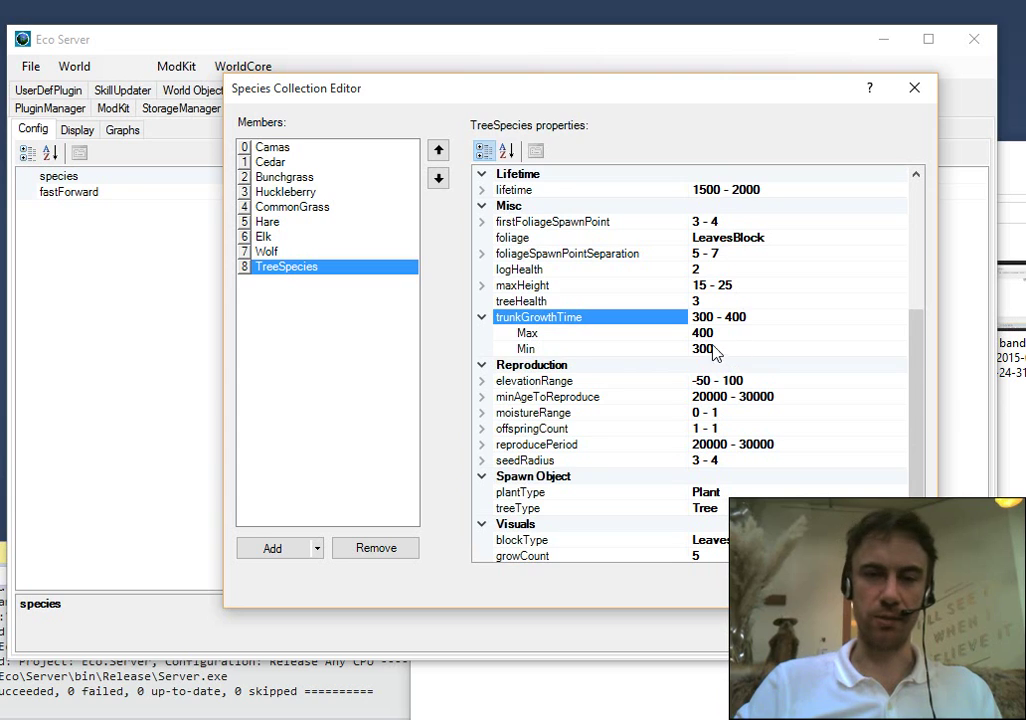
pyautogui.click(481, 318)
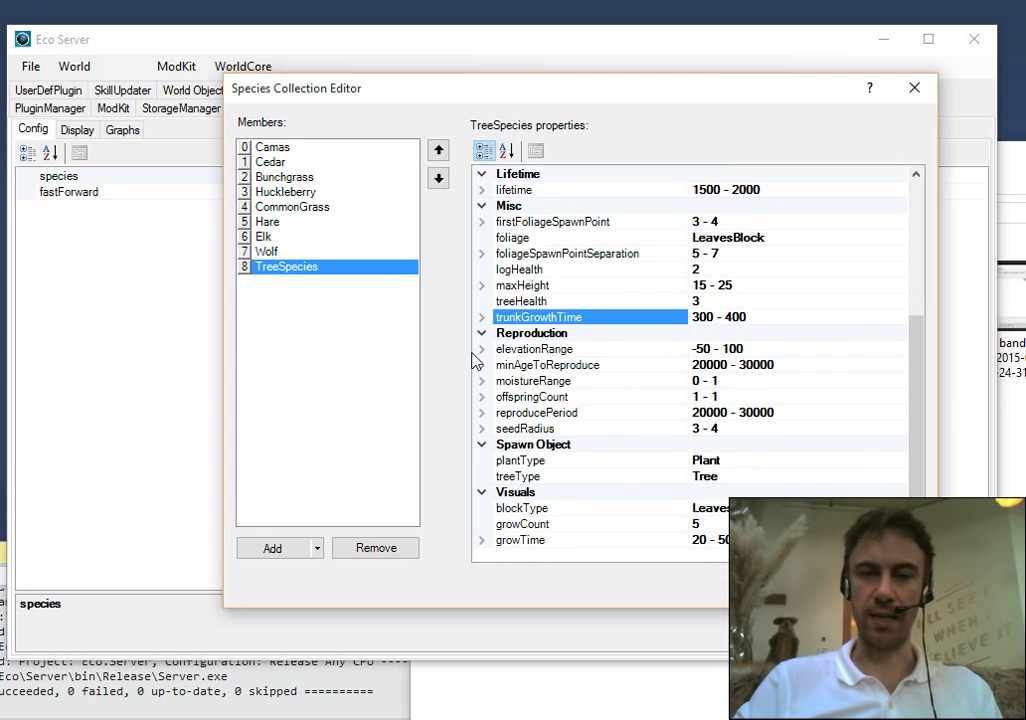
pyautogui.click(518, 350)
pyautogui.click(527, 382)
pyautogui.click(553, 491)
pyautogui.click(554, 475)
pyautogui.click(554, 461)
pyautogui.click(557, 413)
pyautogui.click(545, 397)
pyautogui.click(553, 365)
pyautogui.click(552, 254)
pyautogui.click(552, 238)
pyautogui.click(556, 222)
pyautogui.click(536, 190)
pyautogui.press('Escape')
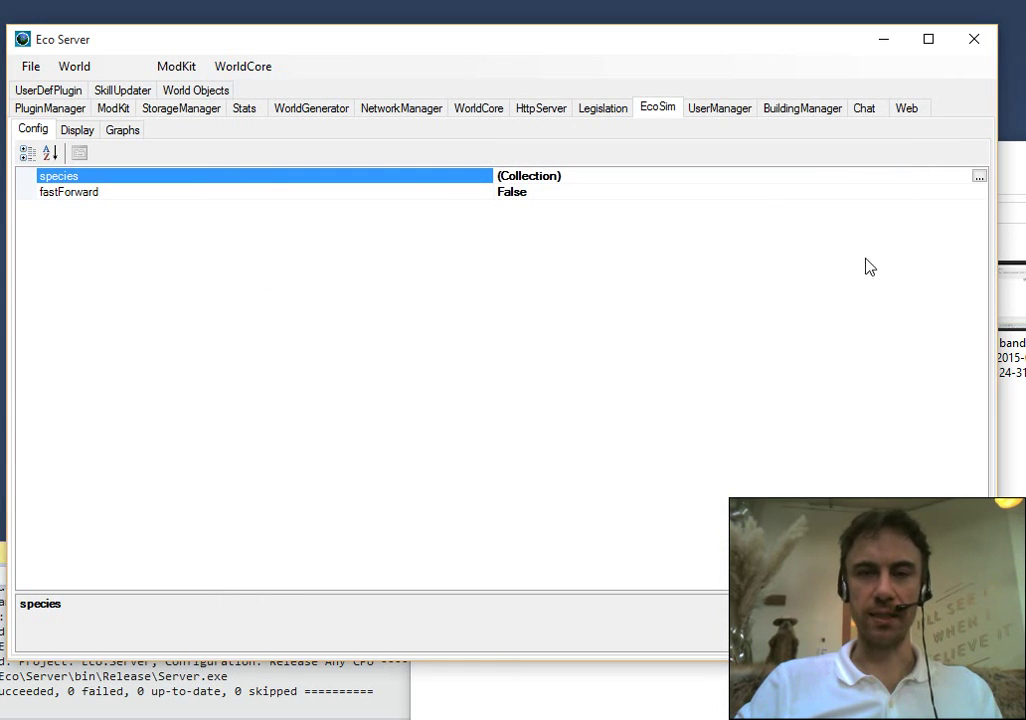